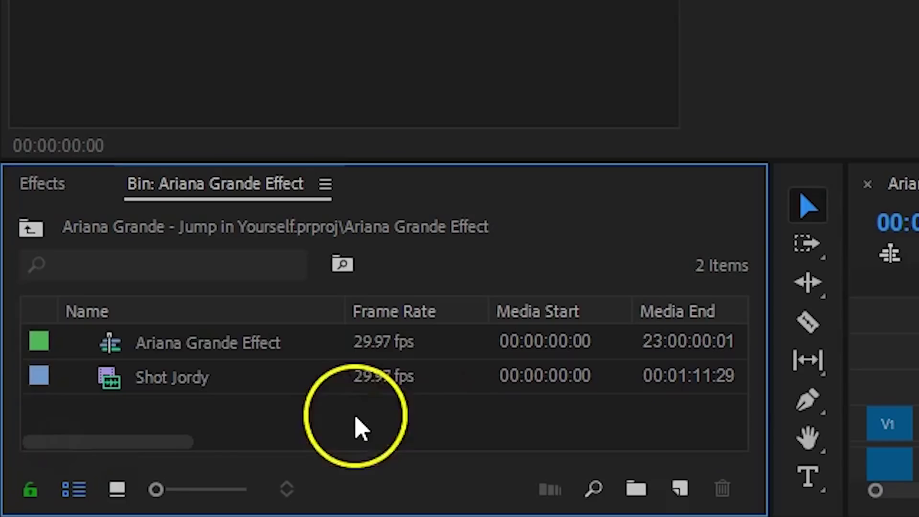
Drag the Shot Jordy dance clip from the bin into the sequence timeline
{"action": "left_click_drag", "start_coordinate": [201, 390], "coordinate": [43, 430]}
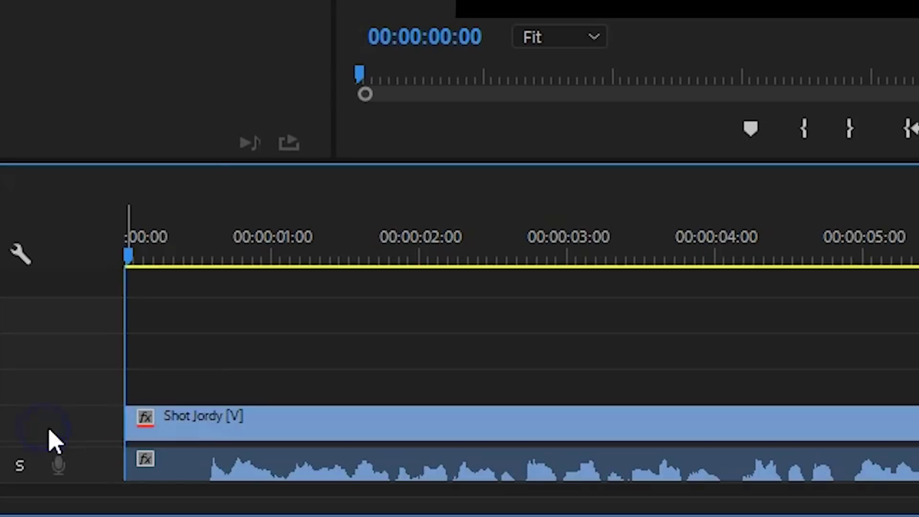
Play the sequence, then duplicate the dance clip onto V2 and shorten the copy to end near 2:27
{"action": "left_click", "coordinate": [168, 433]}
{"action": "key", "text": "space"}
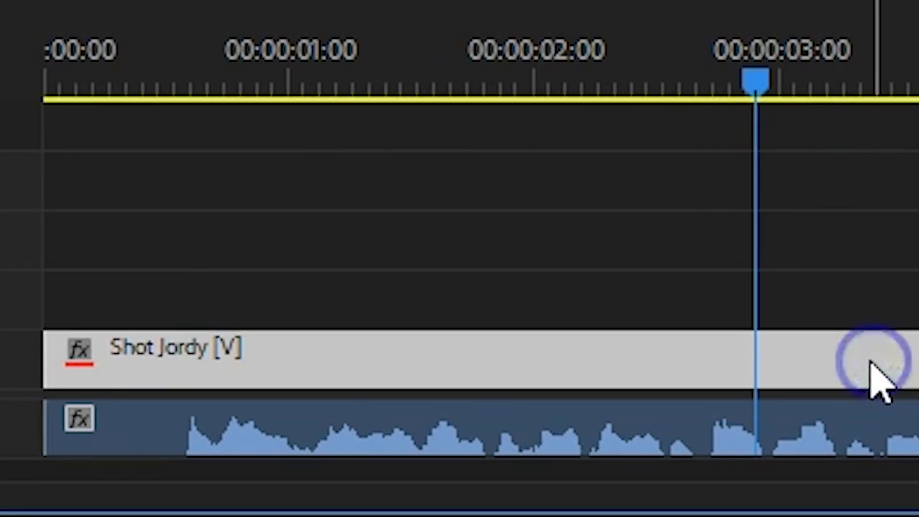
{"action": "left_click_drag", "start_coordinate": [620, 424], "coordinate": [619, 397], "text": "alt"}
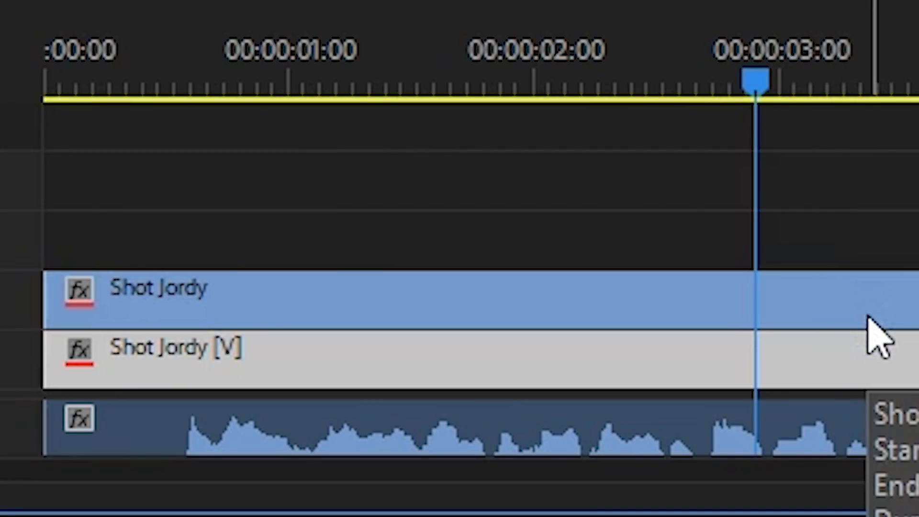
{"action": "left_click", "coordinate": [880, 338]}
{"action": "left_click_drag", "start_coordinate": [862, 402], "coordinate": [534, 404]}
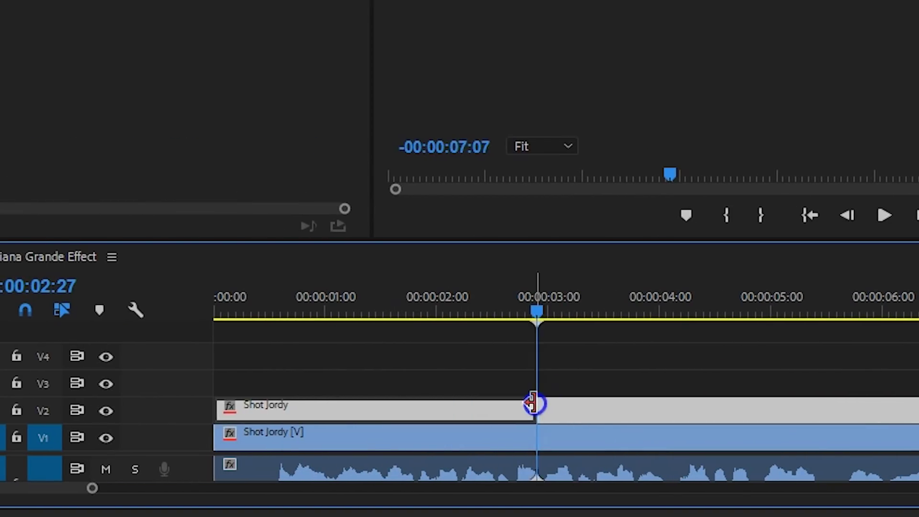
Freeze the shortened copy with Add Frame Hold and draw a freehand opacity mask around the dancer
{"action": "left_click", "coordinate": [524, 414]}
{"action": "left_click", "coordinate": [517, 417]}
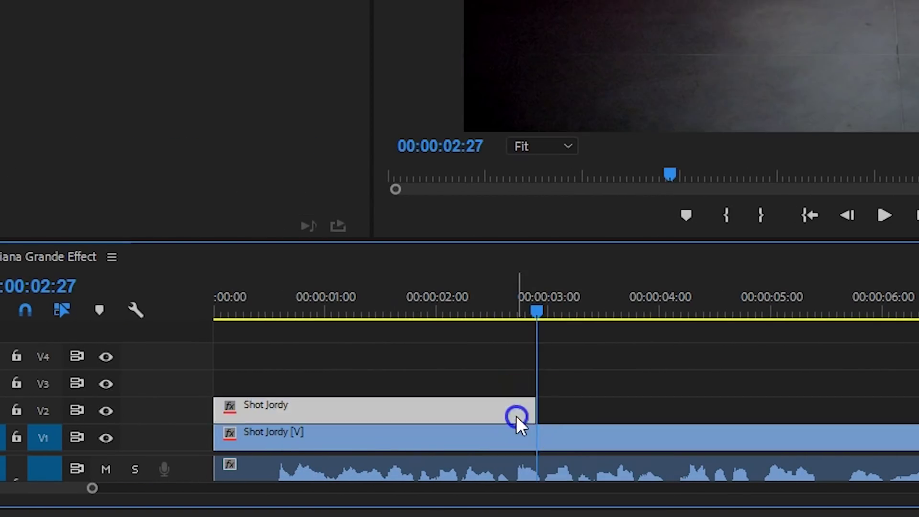
{"action": "right_click", "coordinate": [516, 415]}
{"action": "left_click", "coordinate": [599, 71]}
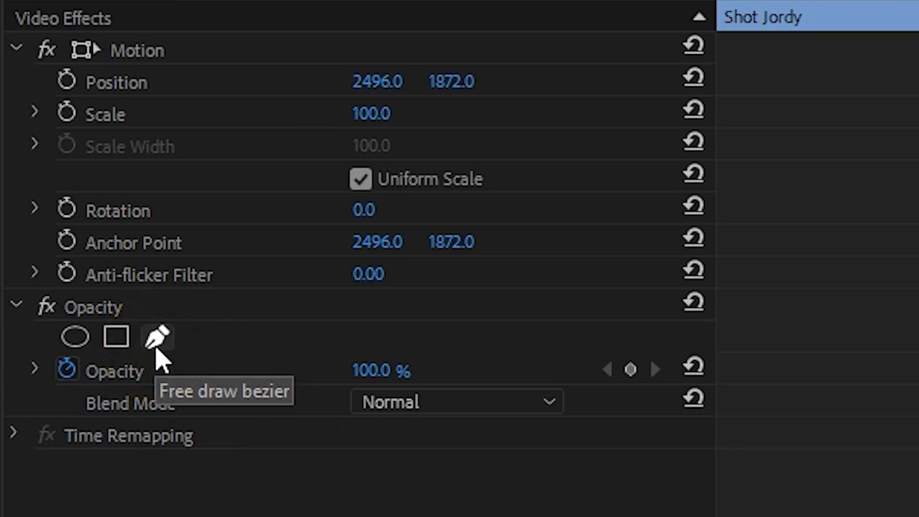
{"action": "left_click", "coordinate": [157, 350]}
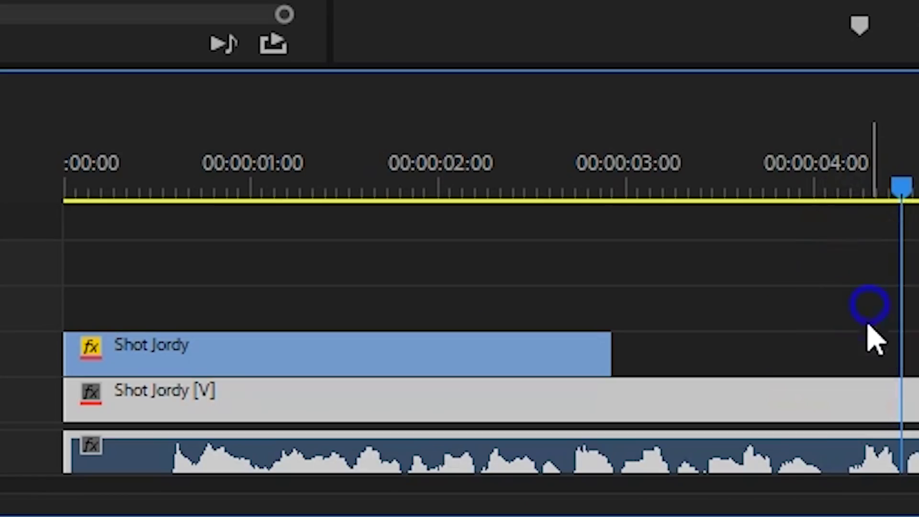
{"action": "left_click", "coordinate": [857, 398]}
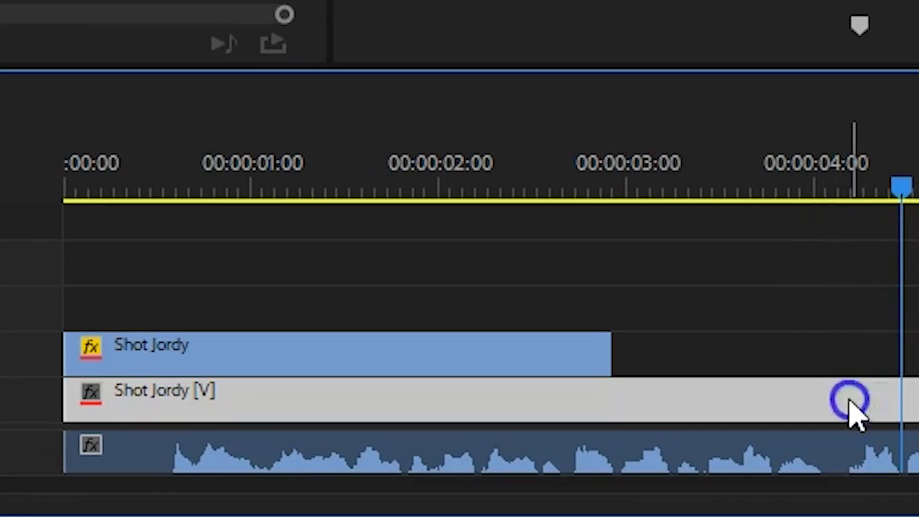
Duplicate the dance clip onto a new top track, trim it to the playhead and apply Frame Hold
{"action": "left_click_drag", "start_coordinate": [850, 411], "coordinate": [857, 312]}
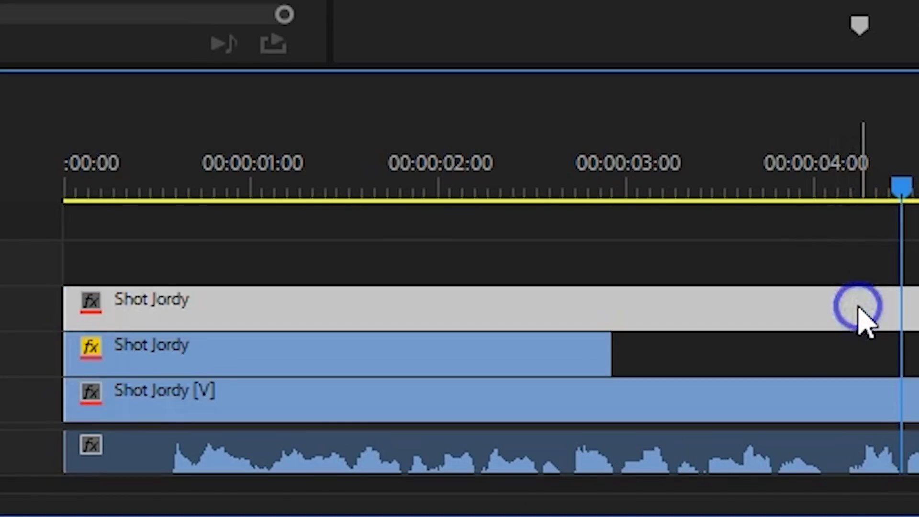
{"action": "left_click_drag", "start_coordinate": [894, 340], "coordinate": [29, 340]}
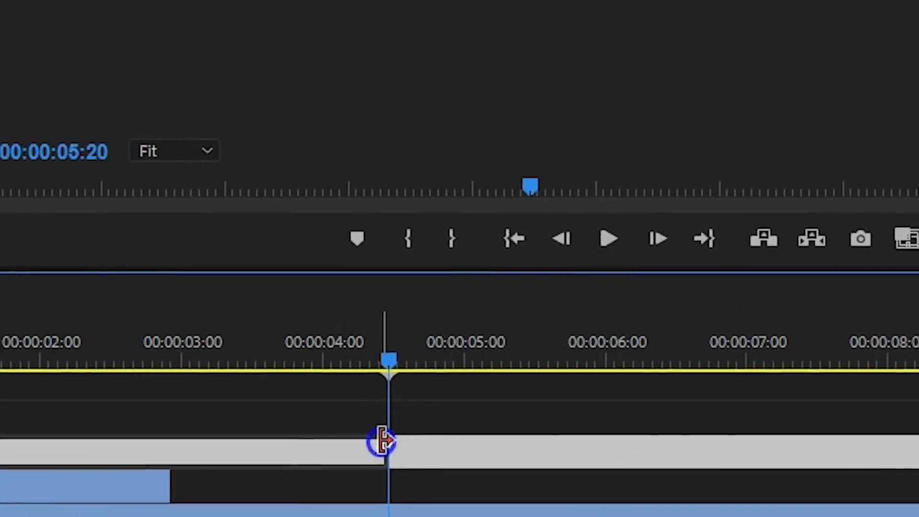
{"action": "right_click", "coordinate": [430, 478]}
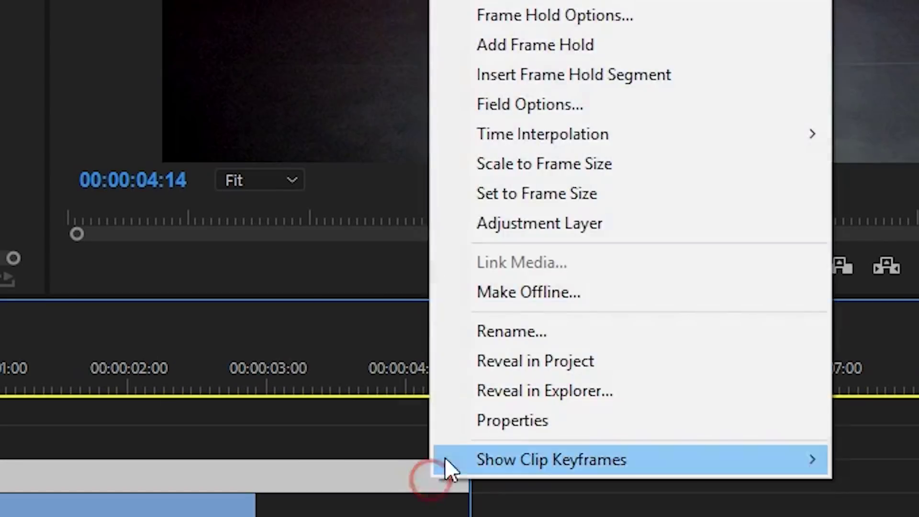
{"action": "left_click", "coordinate": [536, 44]}
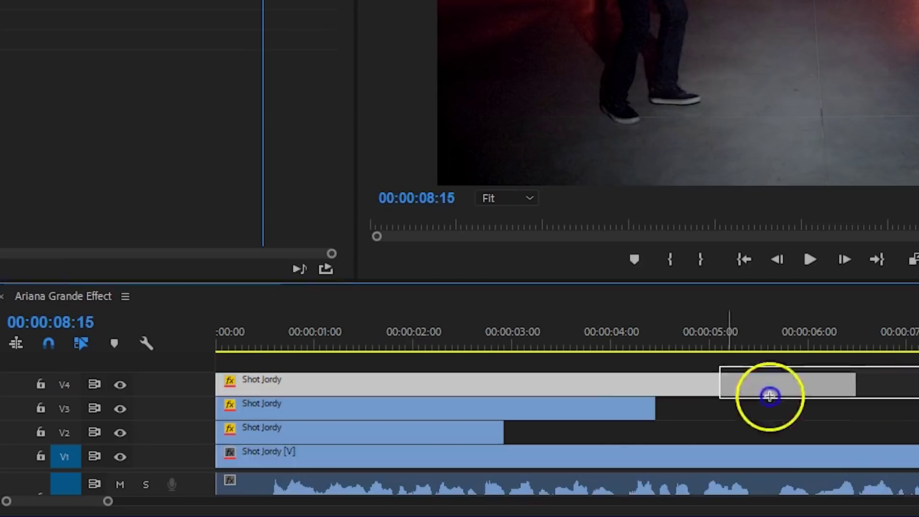
{"action": "left_click_drag", "start_coordinate": [769, 396], "coordinate": [423, 454]}
Nest the stacked clips into 'Jump Effect' and stack copies of it on the tracks above
{"action": "right_click", "coordinate": [425, 432]}
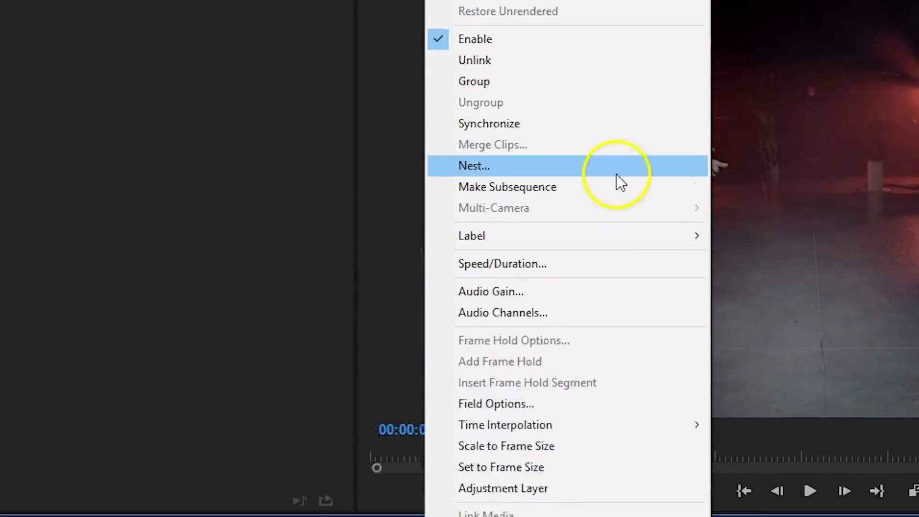
{"action": "left_click", "coordinate": [618, 229]}
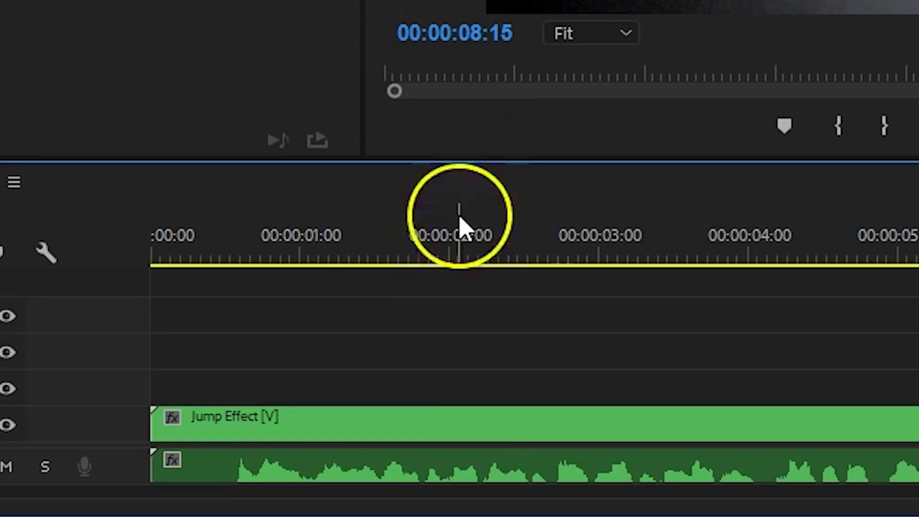
{"action": "left_click", "coordinate": [477, 416]}
{"action": "left_click_drag", "start_coordinate": [476, 431], "coordinate": [478, 329]}
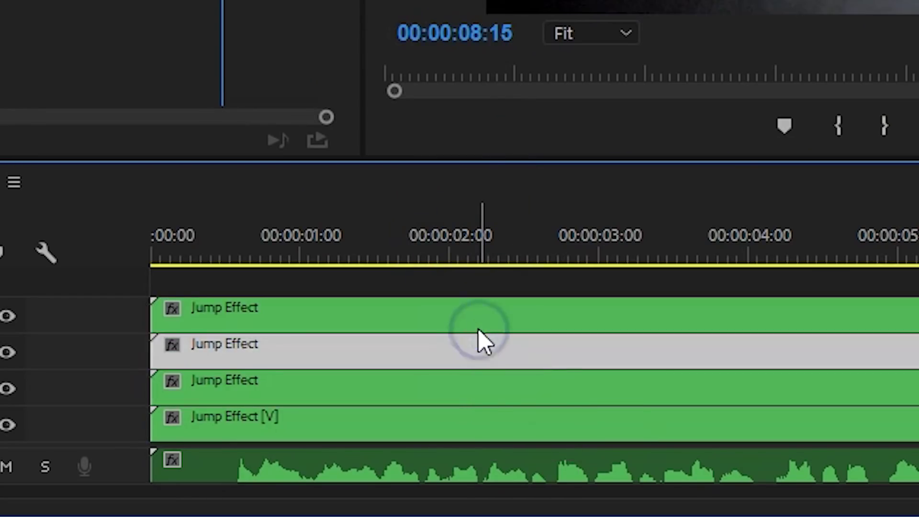
Shift each of the three upper Jump Effect copies one frame later
{"action": "left_click", "coordinate": [478, 395]}
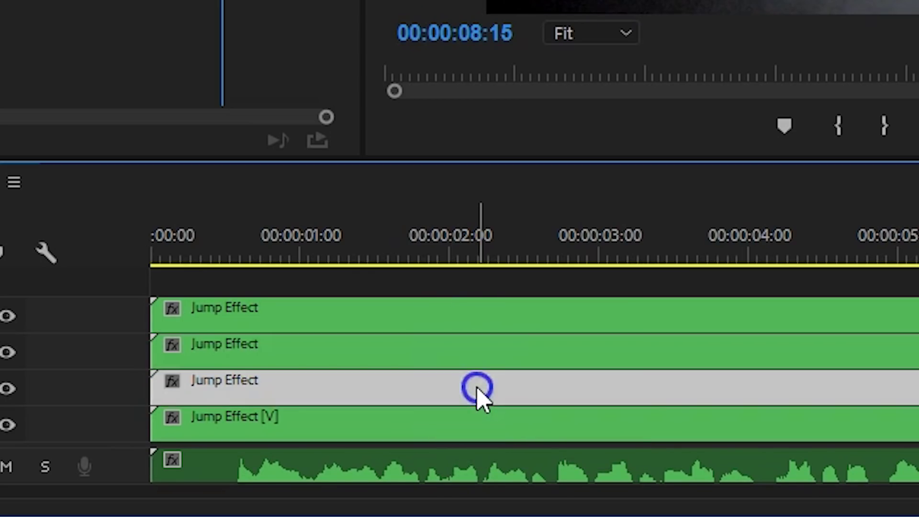
{"action": "key", "text": "alt+Right"}
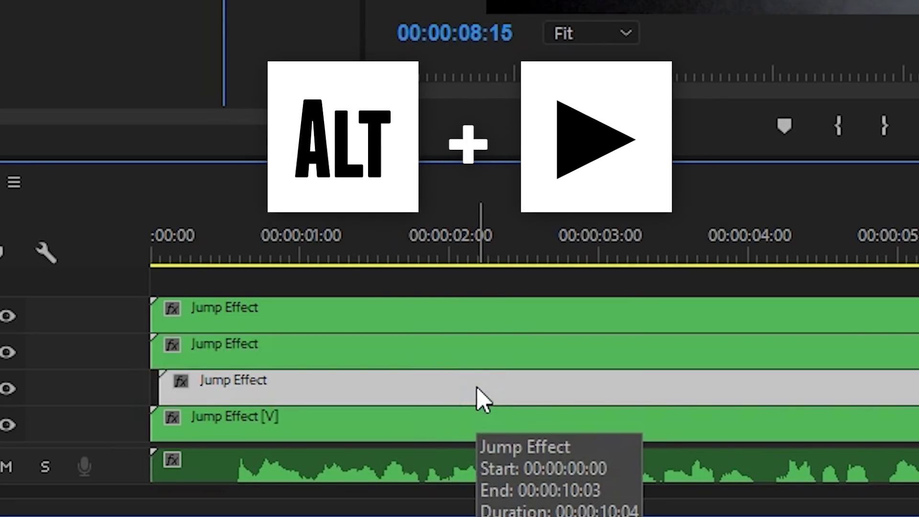
{"action": "left_click", "coordinate": [473, 360]}
{"action": "key", "text": "alt+Right"}
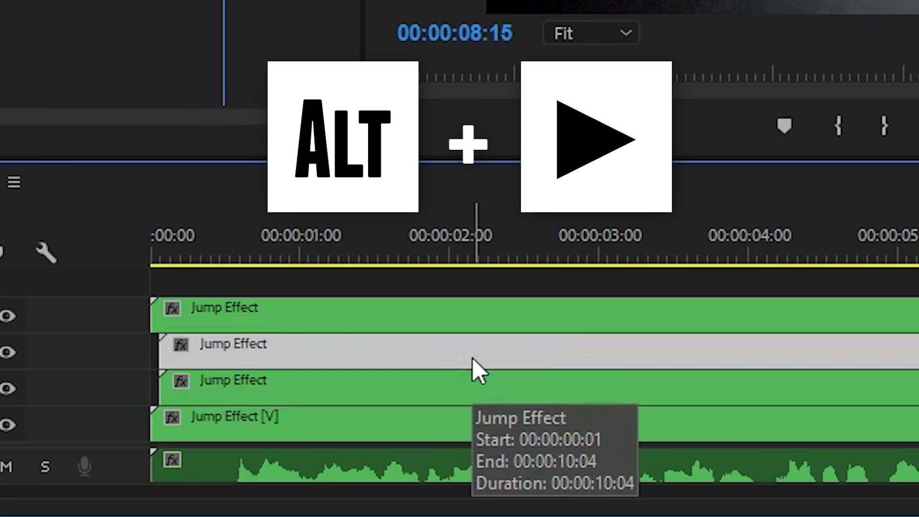
{"action": "left_click", "coordinate": [491, 315]}
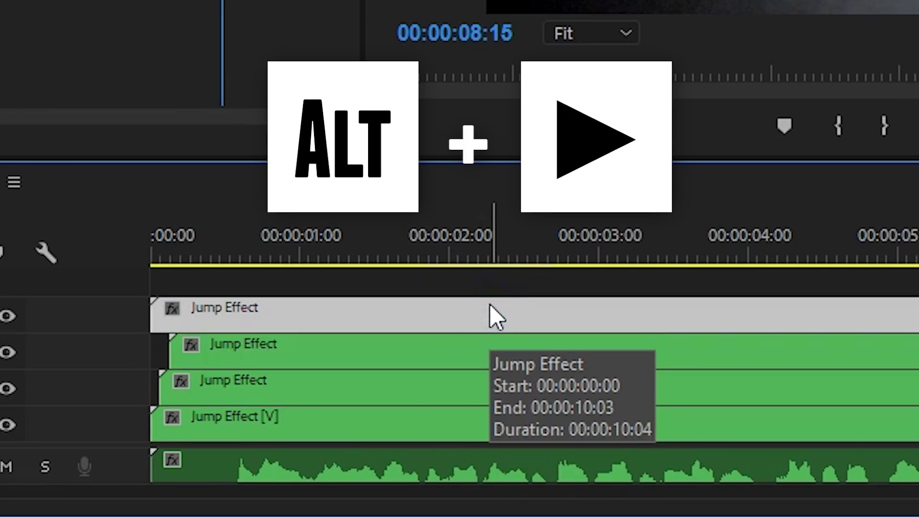
{"action": "key", "text": "alt+Right"}
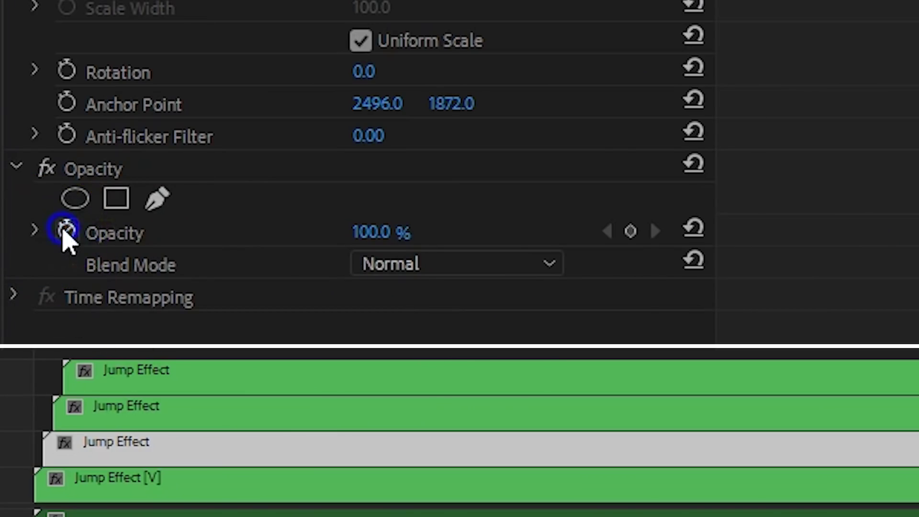
Lower the upper Jump Effect copies' opacity to 40%, with the top copy at 20%
{"action": "left_click", "coordinate": [64, 231]}
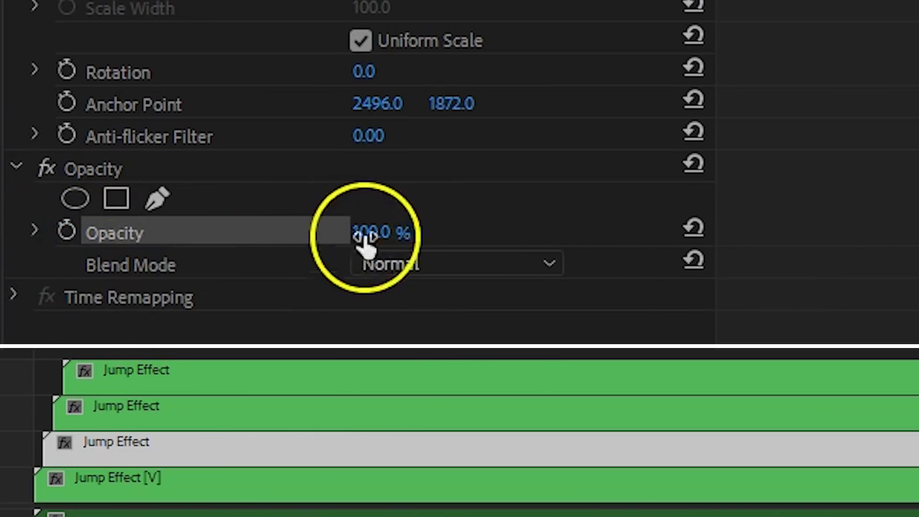
{"action": "key", "text": "Return"}
{"action": "key", "text": "Down"}
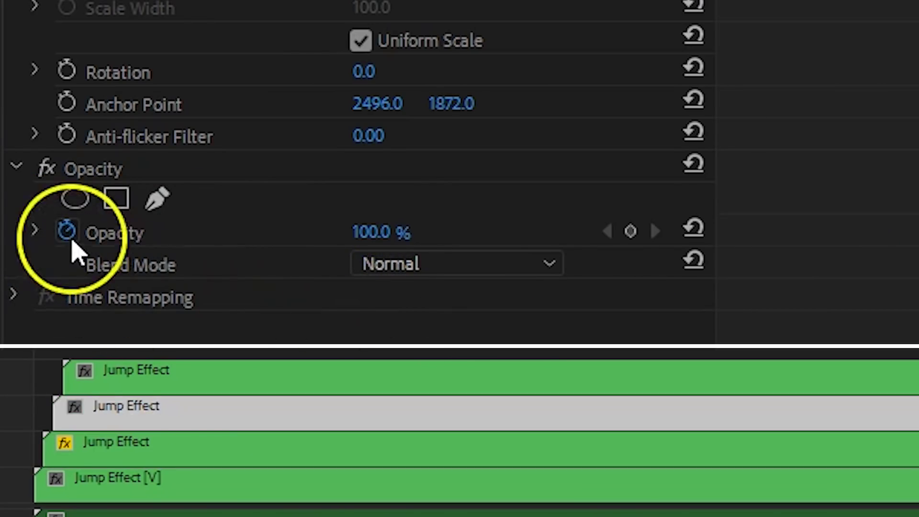
{"action": "left_click", "coordinate": [66, 231]}
{"action": "key", "text": "Down"}
{"action": "left_click", "coordinate": [363, 232]}
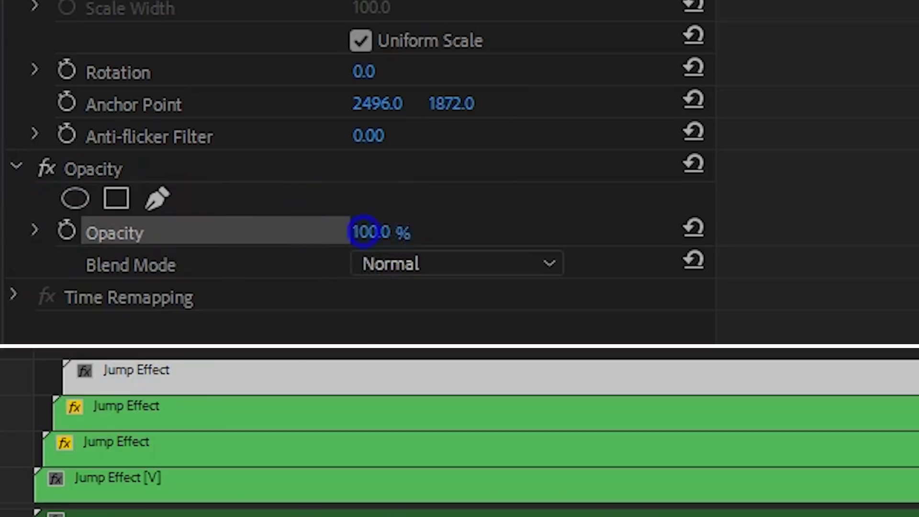
{"action": "key", "text": "Return"}
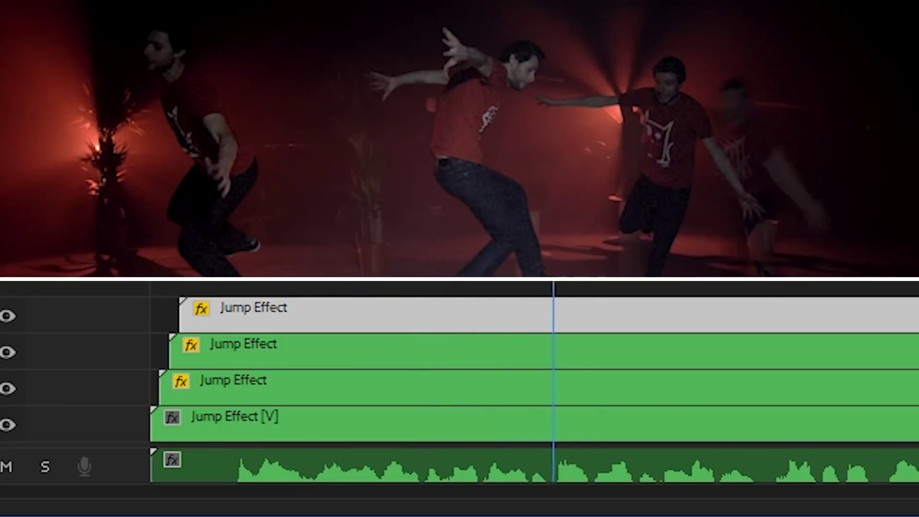
Cut the upper copies at the playhead, delete the part before it, and cut again at 03:09
{"action": "left_click", "coordinate": [656, 350], "text": "shift"}
{"action": "left_click", "coordinate": [656, 385], "text": "shift"}
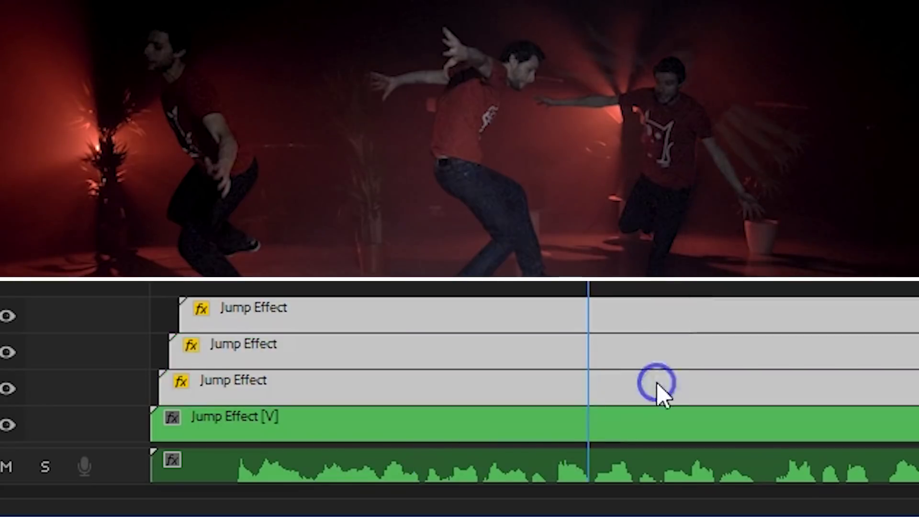
{"action": "key", "text": "ctrl+k"}
{"action": "key", "text": "Delete"}
{"action": "left_click_drag", "start_coordinate": [597, 254], "coordinate": [647, 255]}
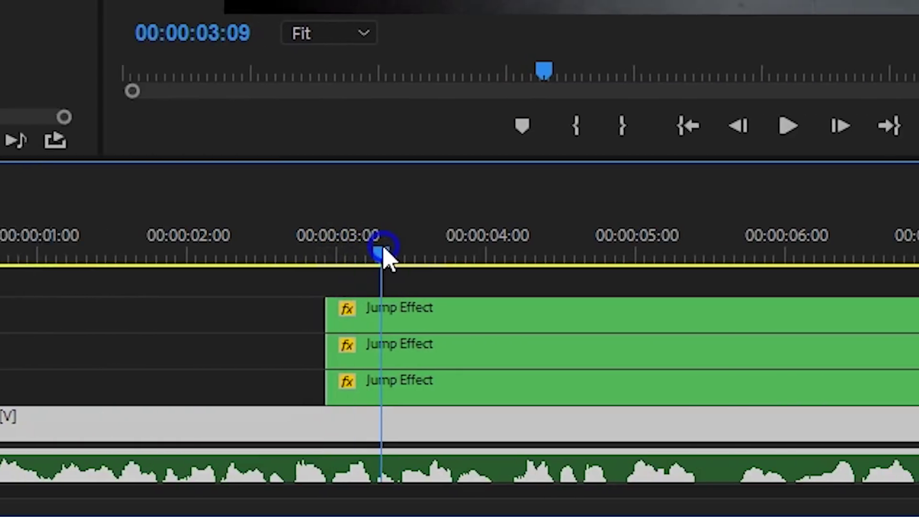
{"action": "left_click", "coordinate": [689, 383]}
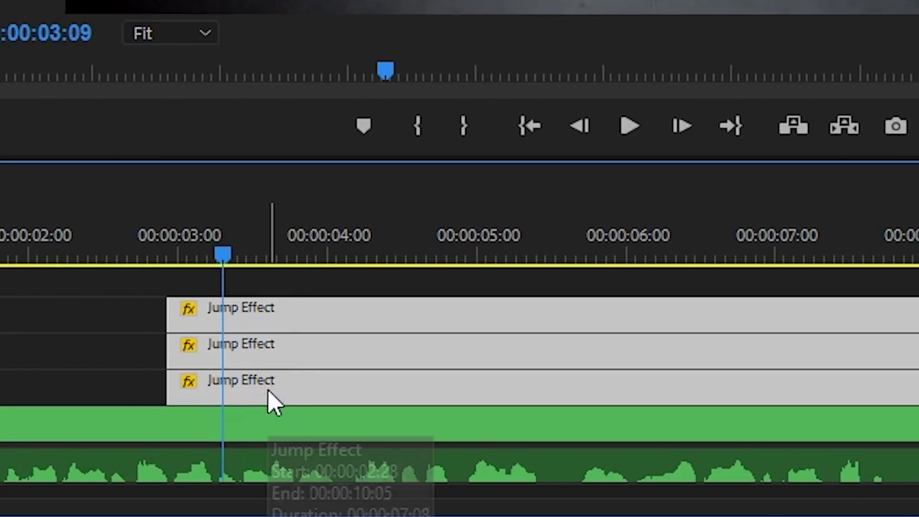
{"action": "key", "text": "ctrl+k"}
Make further cuts around 05:00 and 07:04, deleting the unwanted pieces between and after them
{"action": "left_click_drag", "start_coordinate": [225, 254], "coordinate": [688, 242]}
{"action": "key", "text": "ctrl+k"}
{"action": "key", "text": "Delete"}
{"action": "key", "text": "ctrl+k"}
{"action": "left_click", "coordinate": [503, 393]}
{"action": "key", "text": "ctrl+k"}
{"action": "key", "text": "Delete"}
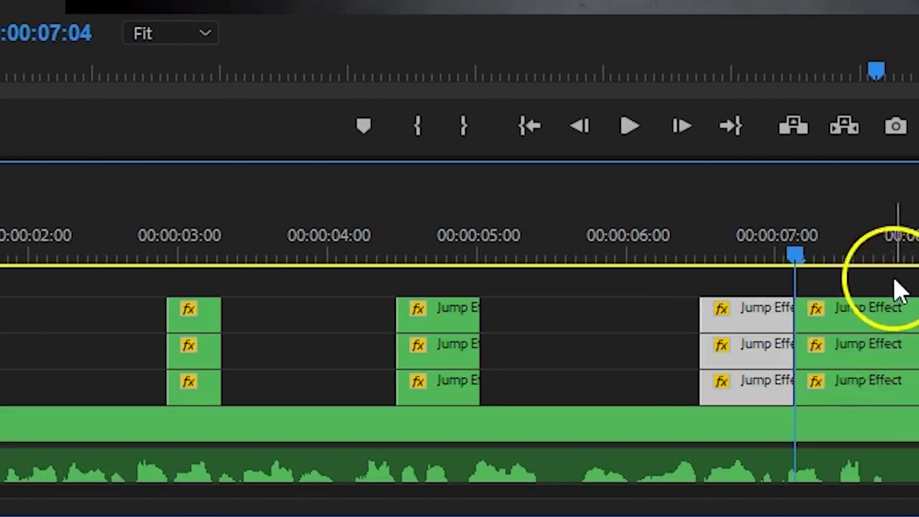
{"action": "left_click_drag", "start_coordinate": [897, 287], "coordinate": [861, 400]}
{"action": "key", "text": "Delete"}
Add cross dissolves to both ends of the nine short upper clip pieces
{"action": "left_click_drag", "start_coordinate": [100, 279], "coordinate": [822, 406]}
{"action": "key", "text": "ctrl+d"}
{"action": "left_click", "coordinate": [802, 254]}
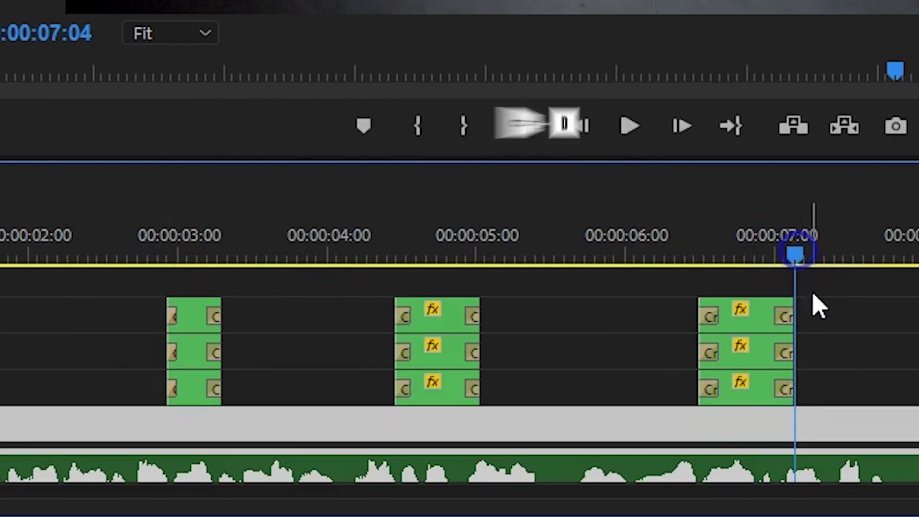
{"action": "left_click_drag", "start_coordinate": [862, 273], "coordinate": [175, 398]}
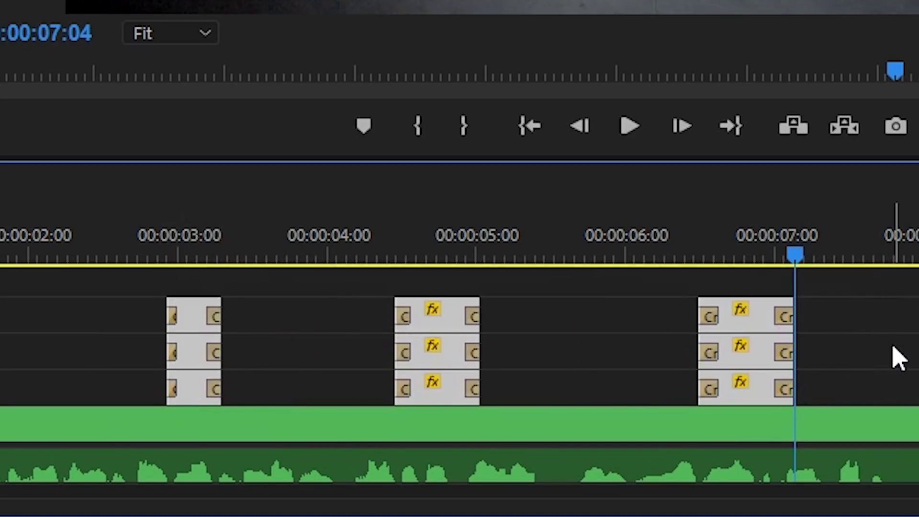
{"action": "left_click_drag", "start_coordinate": [321, 258], "coordinate": [199, 261]}
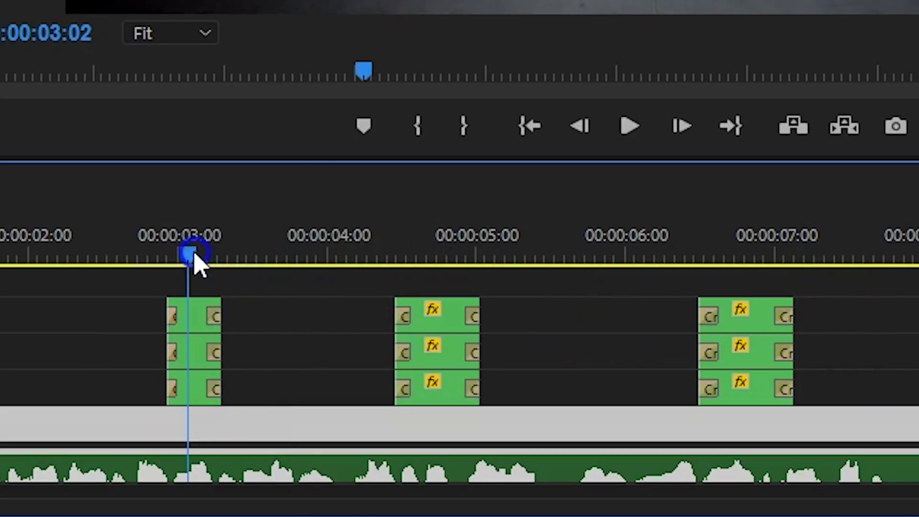
{"action": "left_click", "coordinate": [191, 383]}
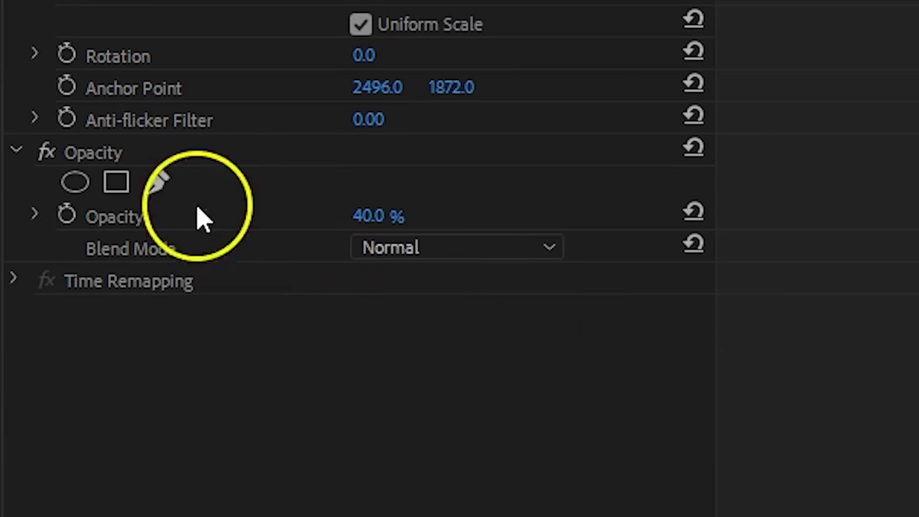
Draw a freeform opacity mask, keyframe its Mask Path, move a vertex, and copy the mask onto another clip
{"action": "left_click", "coordinate": [156, 184]}
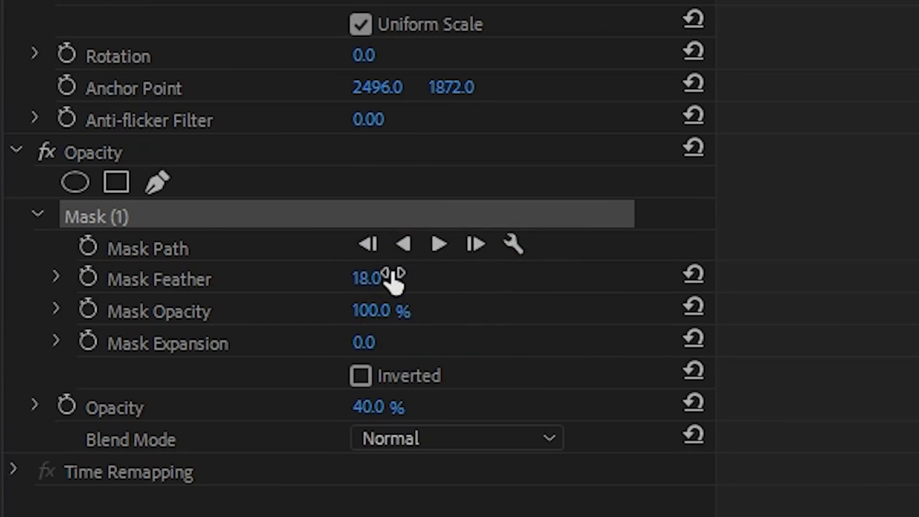
{"action": "left_click", "coordinate": [88, 246]}
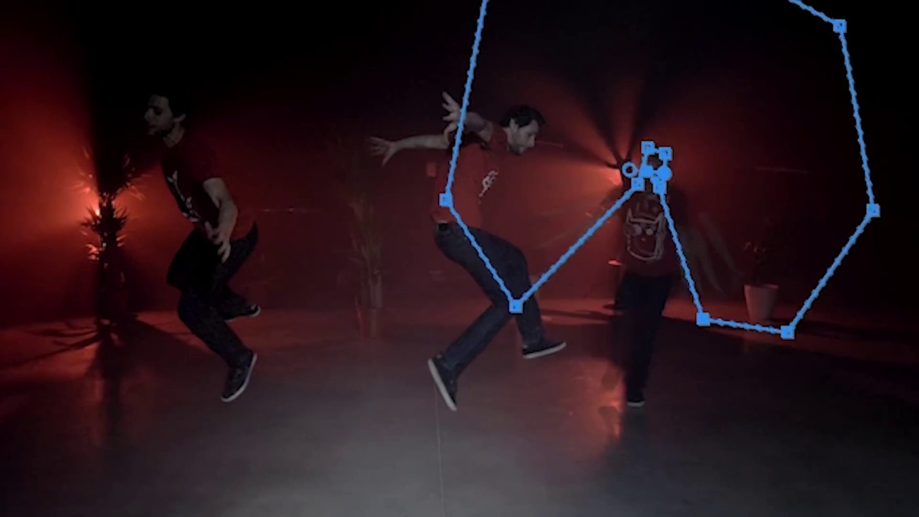
{"action": "left_click_drag", "start_coordinate": [435, 189], "coordinate": [425, 272]}
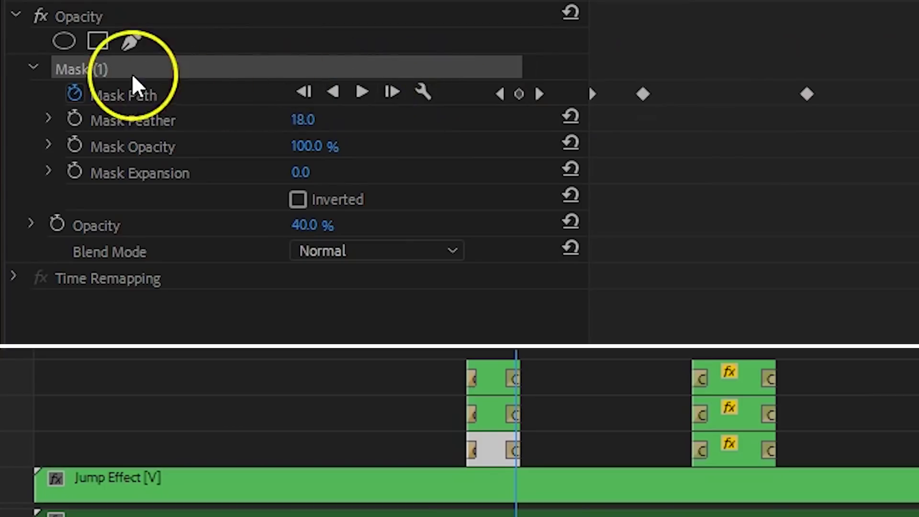
{"action": "right_click", "coordinate": [115, 67]}
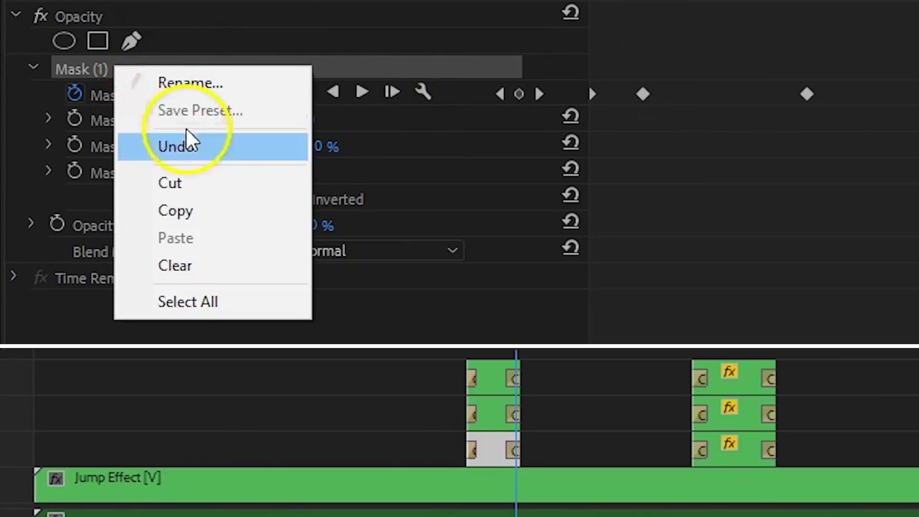
{"action": "left_click", "coordinate": [205, 210]}
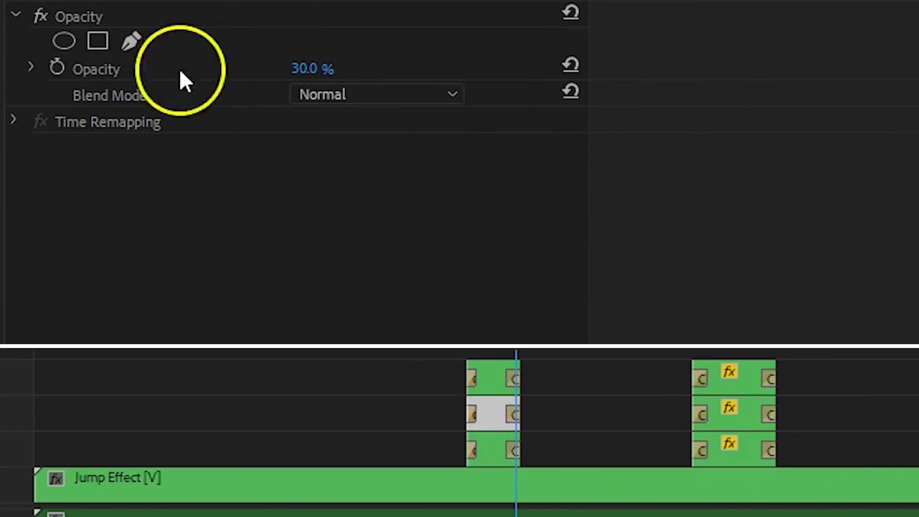
{"action": "right_click", "coordinate": [80, 14]}
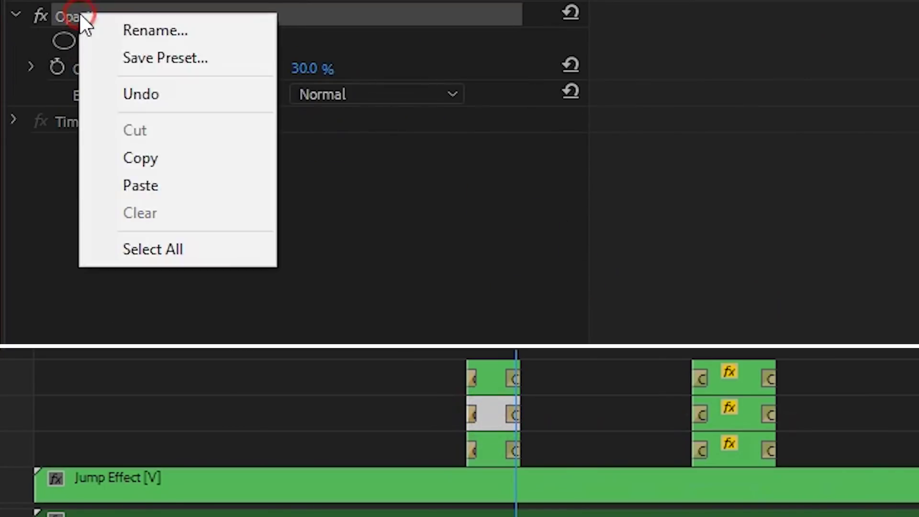
{"action": "left_click", "coordinate": [163, 178]}
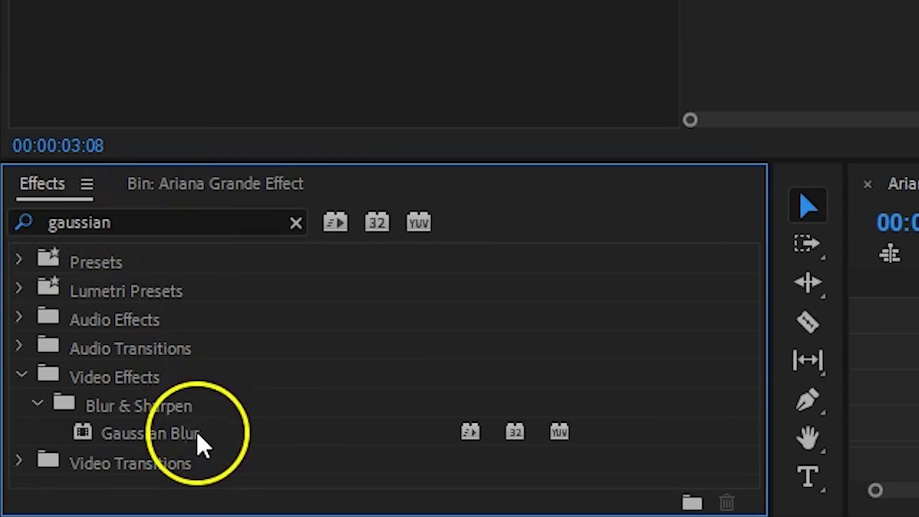
Apply Gaussian Blur to the small jump clip
{"action": "left_click_drag", "start_coordinate": [199, 435], "coordinate": [918, 303]}
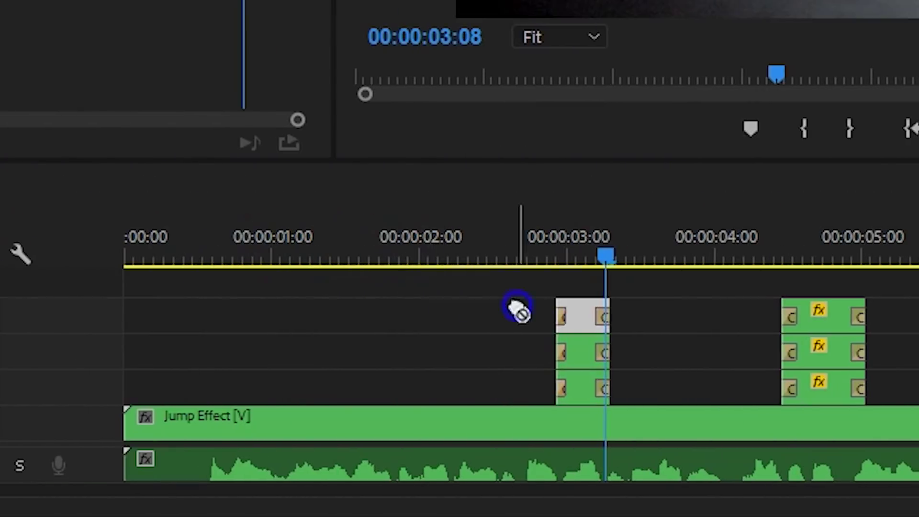
{"action": "left_click_drag", "start_coordinate": [574, 315], "coordinate": [574, 315]}
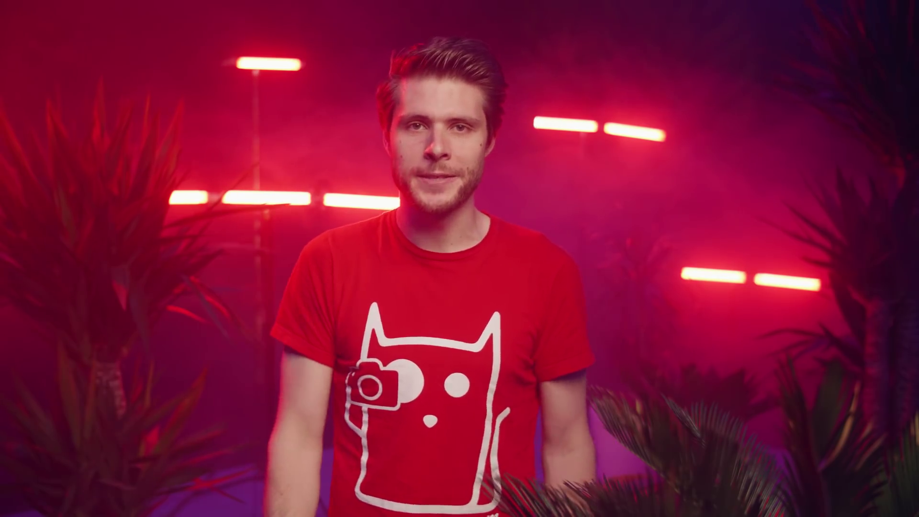
{"action": "left_click_drag", "start_coordinate": [86, 277], "coordinate": [504, 380]}
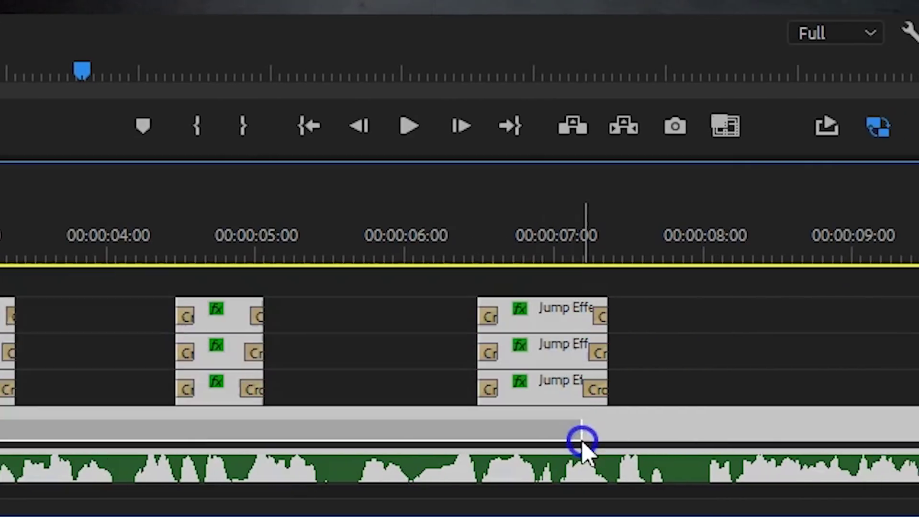
Nest the selected clips into 'Ghosting', stack copies on upper tracks, and nudge each layer a frame later
{"action": "right_click", "coordinate": [540, 425]}
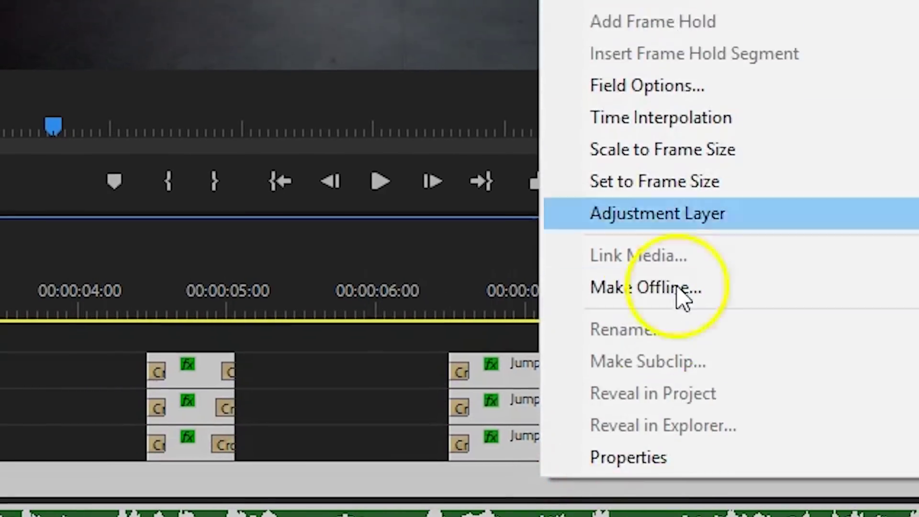
{"action": "left_click", "coordinate": [687, 153]}
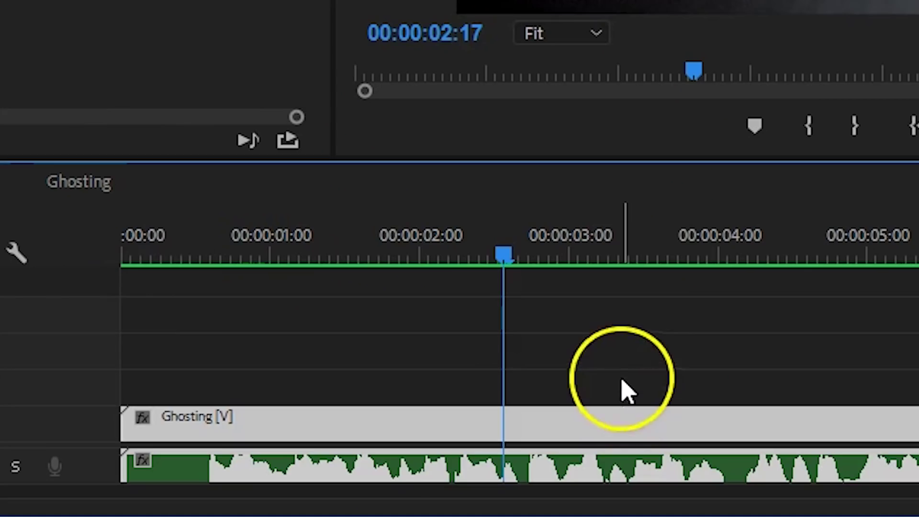
{"action": "left_click_drag", "start_coordinate": [615, 420], "coordinate": [606, 329]}
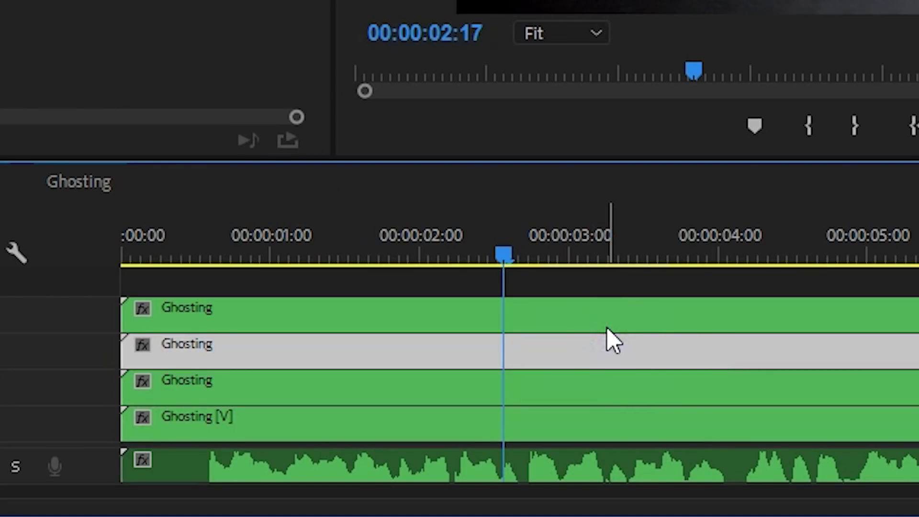
{"action": "left_click", "coordinate": [579, 397]}
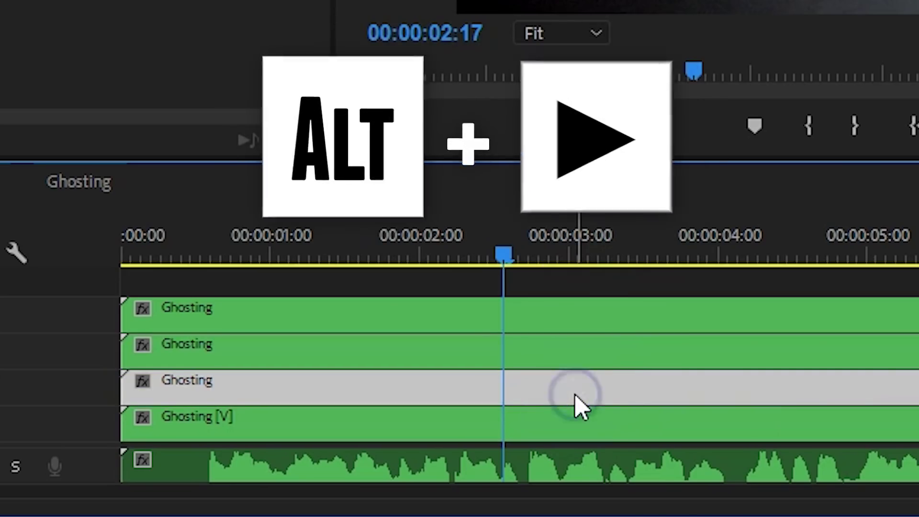
{"action": "left_click", "coordinate": [595, 363]}
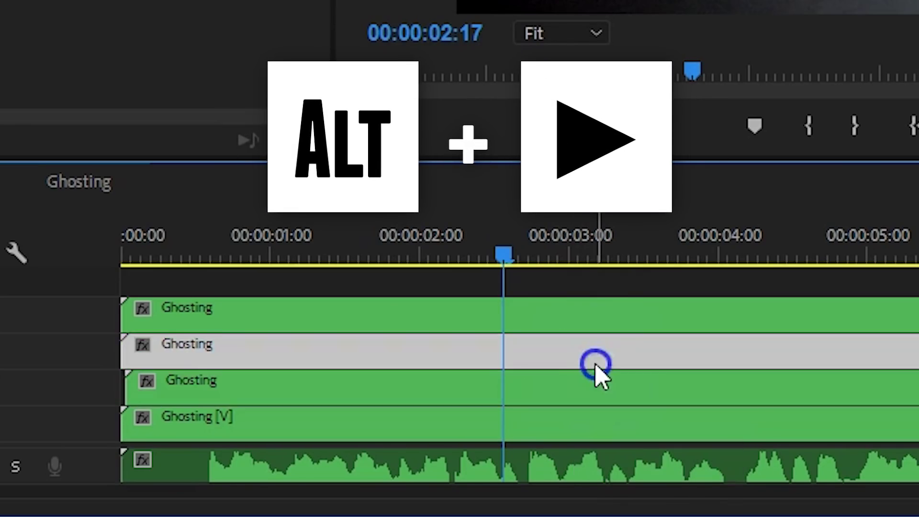
{"action": "key", "text": "alt+Right"}
{"action": "left_click", "coordinate": [606, 320]}
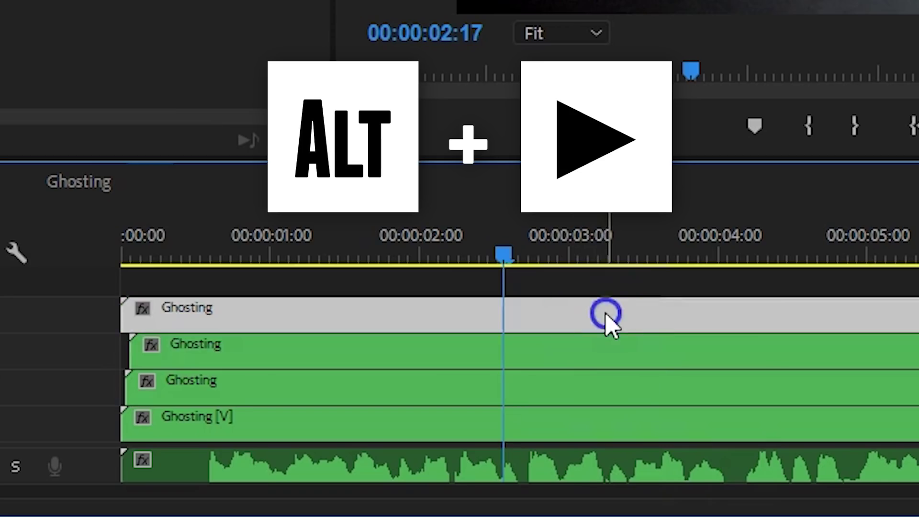
{"action": "key", "text": "alt+Right"}
{"action": "key", "text": "alt+Right"}
Razor all tracks around 03:00–03:15, deleting the upper pieces before it and the base piece within it
{"action": "left_click_drag", "start_coordinate": [509, 281], "coordinate": [607, 417]}
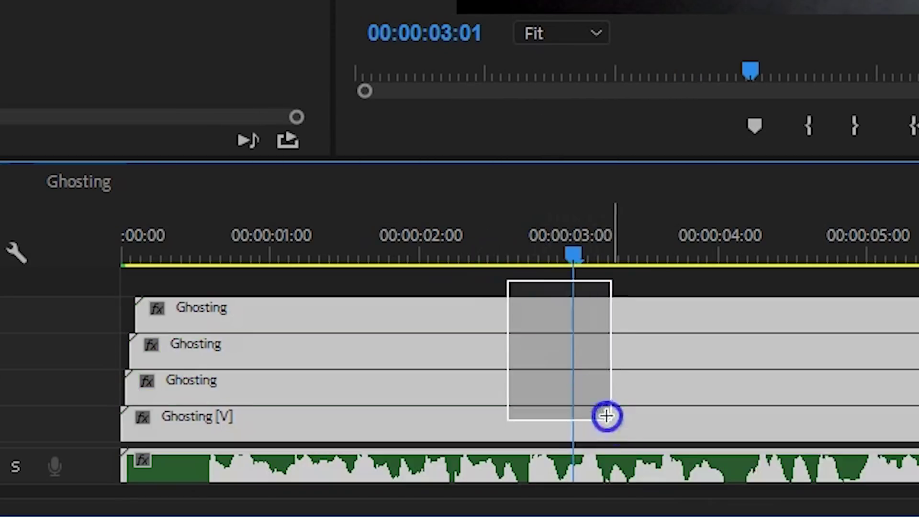
{"action": "key", "text": "ctrl+k"}
{"action": "left_click", "coordinate": [524, 290]}
{"action": "left_click_drag", "start_coordinate": [523, 290], "coordinate": [523, 378]}
{"action": "key", "text": "Delete"}
{"action": "left_click_drag", "start_coordinate": [627, 257], "coordinate": [636, 258]}
{"action": "left_click_drag", "start_coordinate": [712, 288], "coordinate": [673, 397]}
{"action": "key", "text": "ctrl+k"}
{"action": "left_click", "coordinate": [533, 304]}
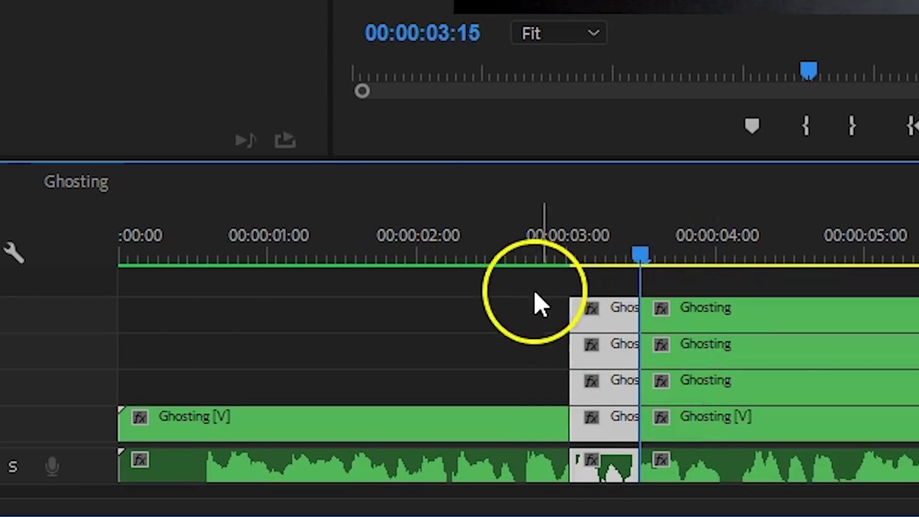
{"action": "left_click", "coordinate": [617, 429]}
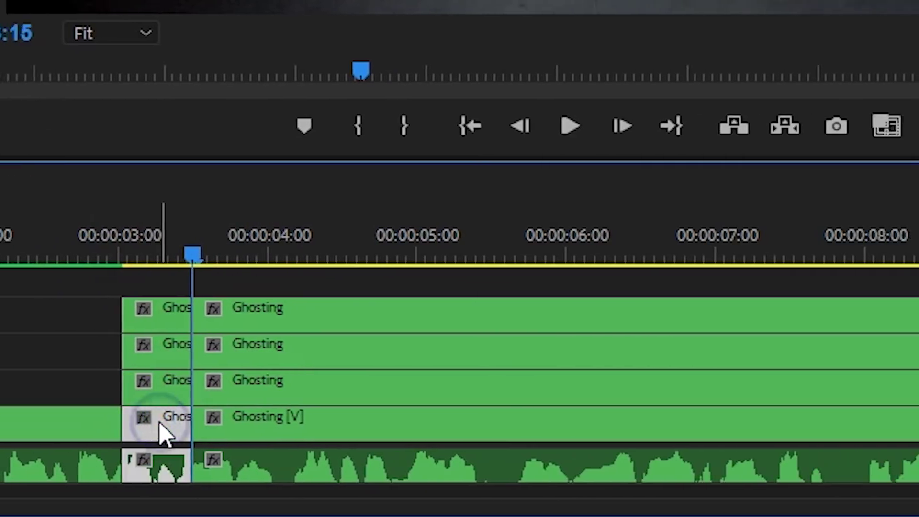
{"action": "key", "text": "Delete"}
Razor all tracks at later points up to 07:13, deleting alternating pieces to leave bursts near 5 and 7 seconds
{"action": "left_click_drag", "start_coordinate": [192, 257], "coordinate": [346, 257]}
{"action": "key", "text": "ctrl+k"}
{"action": "left_click_drag", "start_coordinate": [295, 288], "coordinate": [282, 380]}
{"action": "key", "text": "Delete"}
{"action": "left_click", "coordinate": [450, 241]}
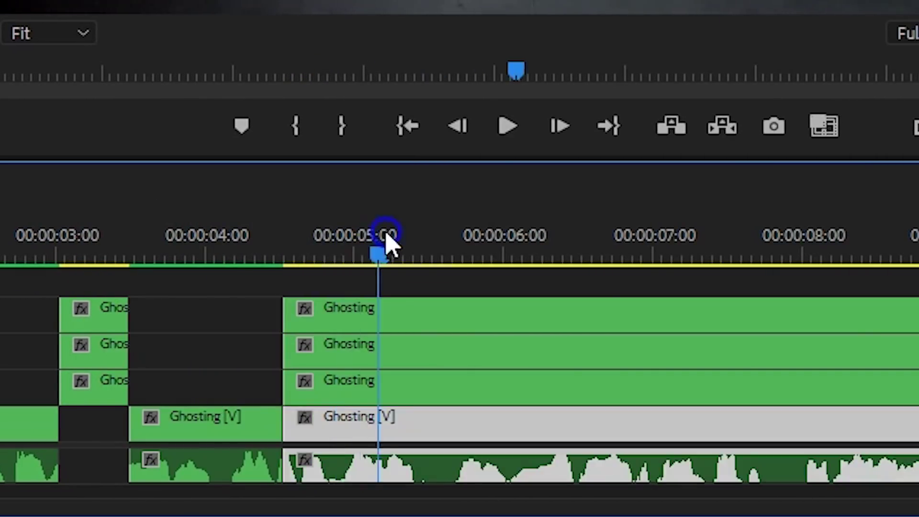
{"action": "key", "text": "ctrl+k"}
{"action": "key", "text": "Delete"}
{"action": "left_click_drag", "start_coordinate": [391, 244], "coordinate": [599, 250]}
{"action": "key", "text": "ctrl+k"}
{"action": "key", "text": "Delete"}
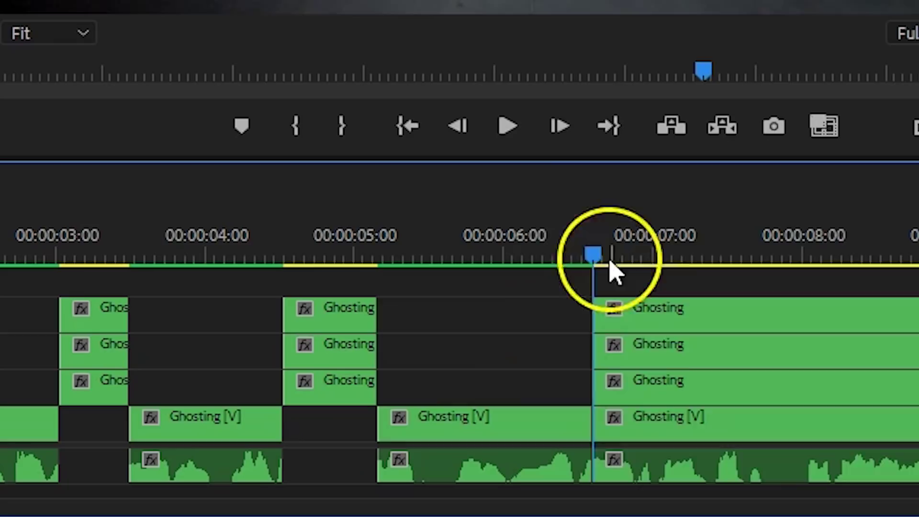
{"action": "left_click", "coordinate": [716, 254]}
{"action": "key", "text": "ctrl+k"}
{"action": "key", "text": "Delete"}
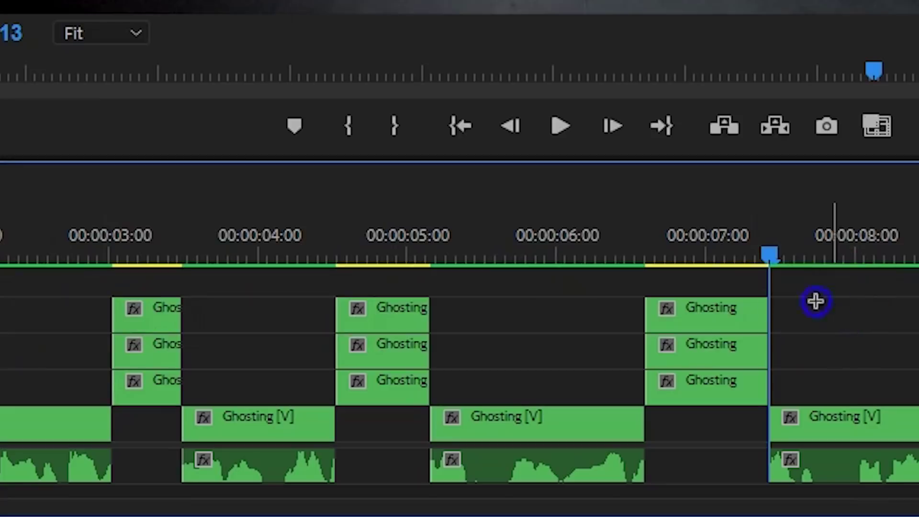
Apply Color Balance (RGB) to the ghost layers, tinting them 100/0/0, 0/100/0 and 0/0/100
{"action": "left_click_drag", "start_coordinate": [814, 301], "coordinate": [94, 381]}
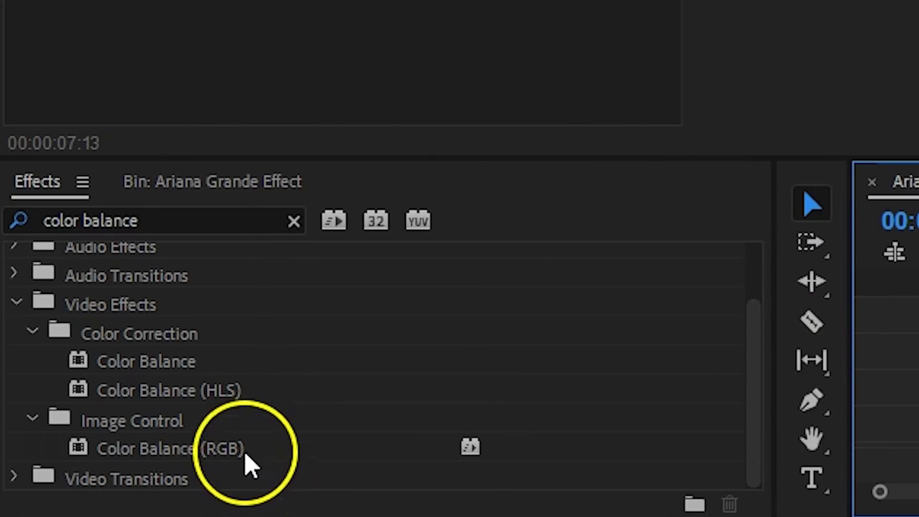
{"action": "left_click_drag", "start_coordinate": [250, 465], "coordinate": [136, 349]}
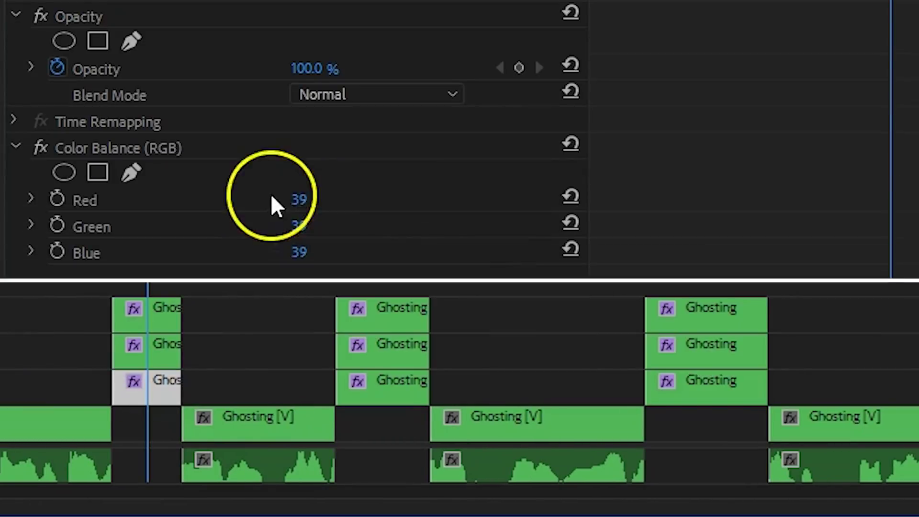
{"action": "left_click", "coordinate": [299, 198]}
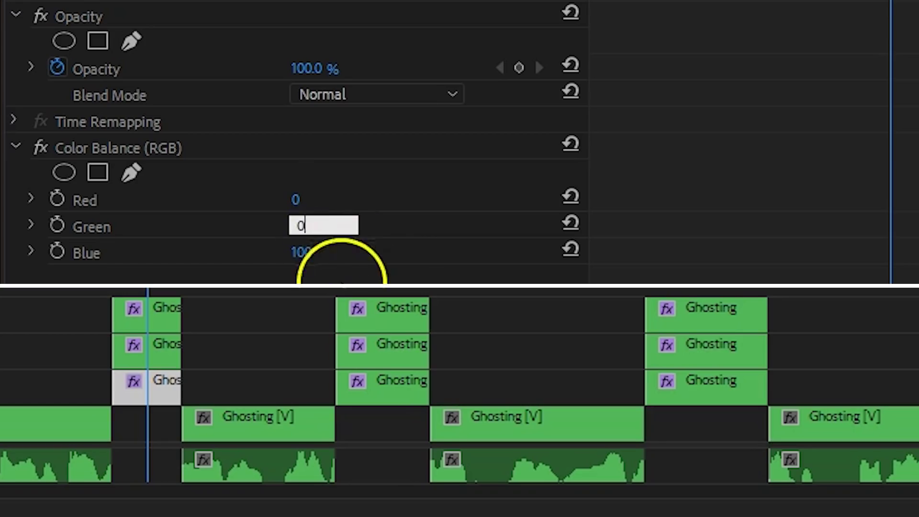
{"action": "left_click", "coordinate": [143, 349]}
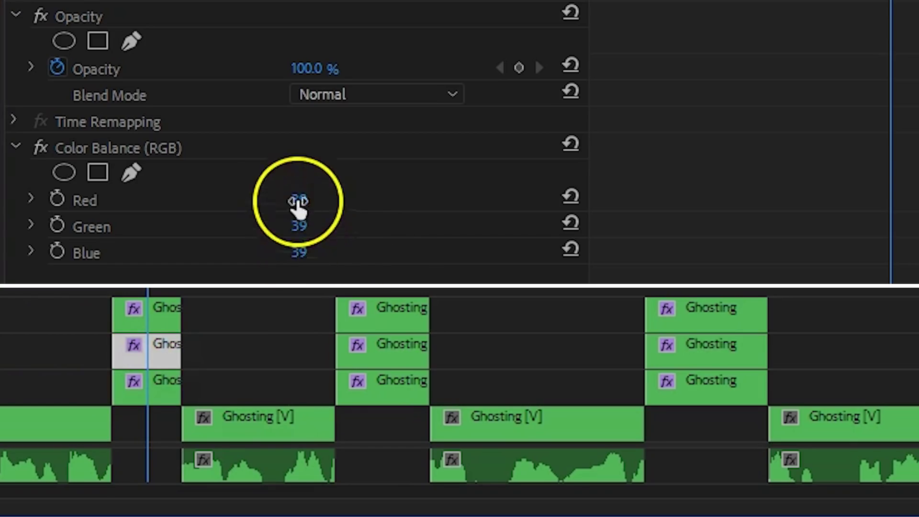
{"action": "left_click", "coordinate": [143, 313]}
Set the Opacity blend mode of the top, second and third ghost layers to Screen
{"action": "left_click", "coordinate": [326, 236]}
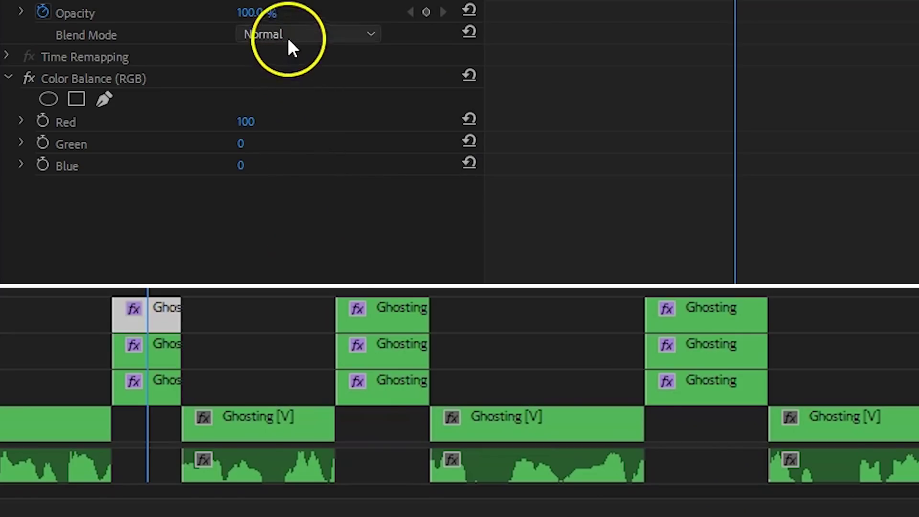
{"action": "left_click", "coordinate": [289, 38]}
{"action": "left_click", "coordinate": [274, 245]}
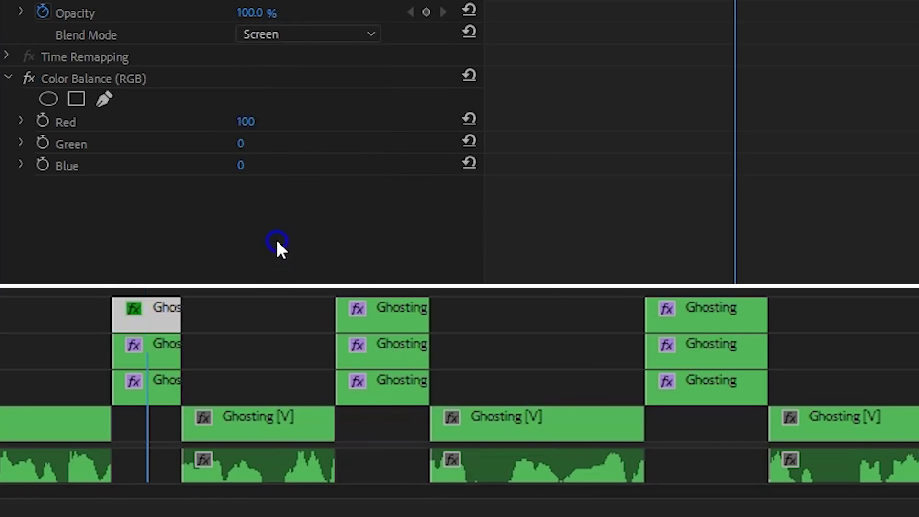
{"action": "left_click", "coordinate": [163, 355]}
{"action": "left_click", "coordinate": [294, 34]}
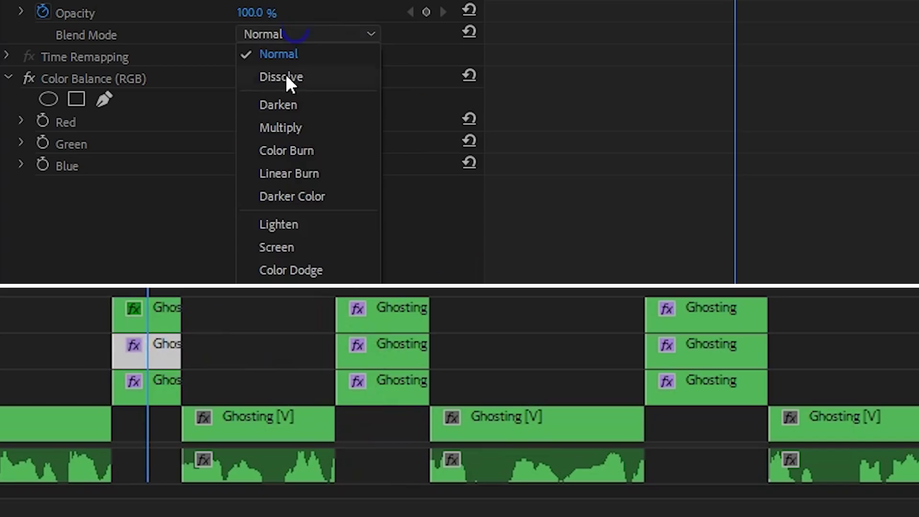
{"action": "left_click", "coordinate": [287, 245]}
{"action": "left_click", "coordinate": [158, 387]}
{"action": "left_click", "coordinate": [297, 35]}
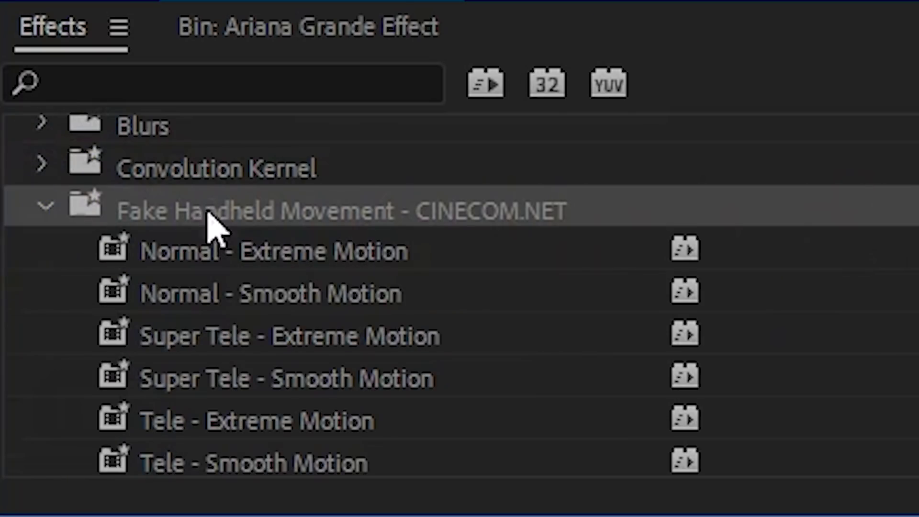
Scroll the Effects panel to the Fake Handheld Movement - CINECOM.NET presets
{"action": "scroll", "coordinate": [211, 225], "scroll_direction": "down", "scroll_amount": 3}
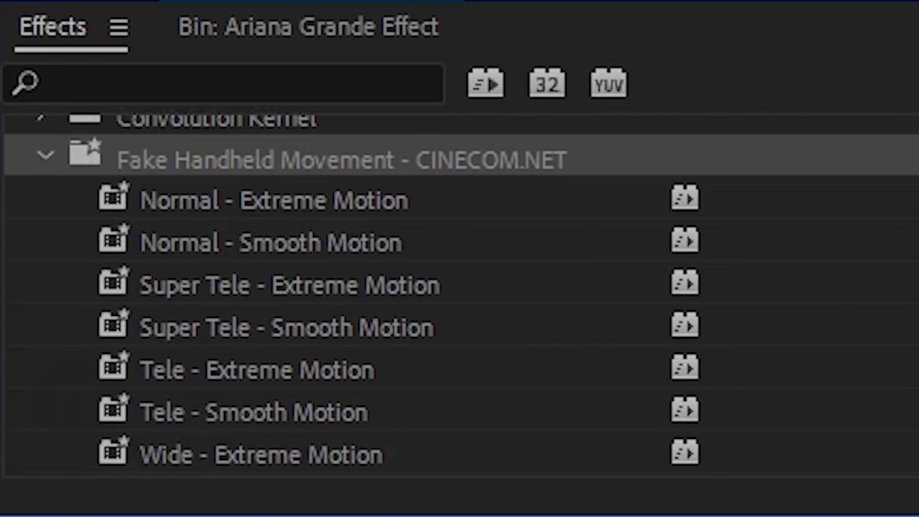